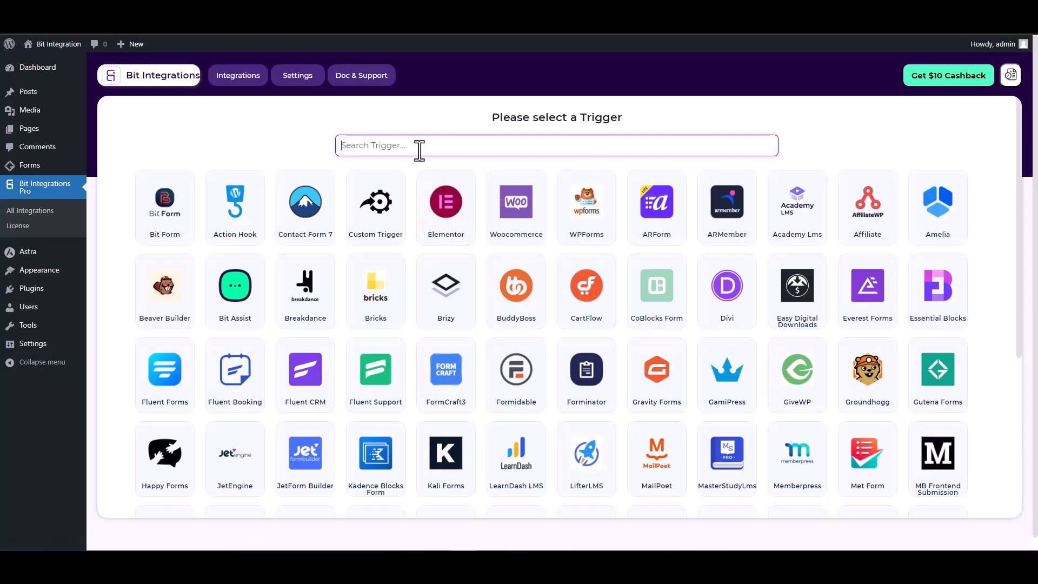
- Search 'gut' in the trigger list, pick Gutena Forms, and start fetching a submission
{"action": "type", "text": "gun"}
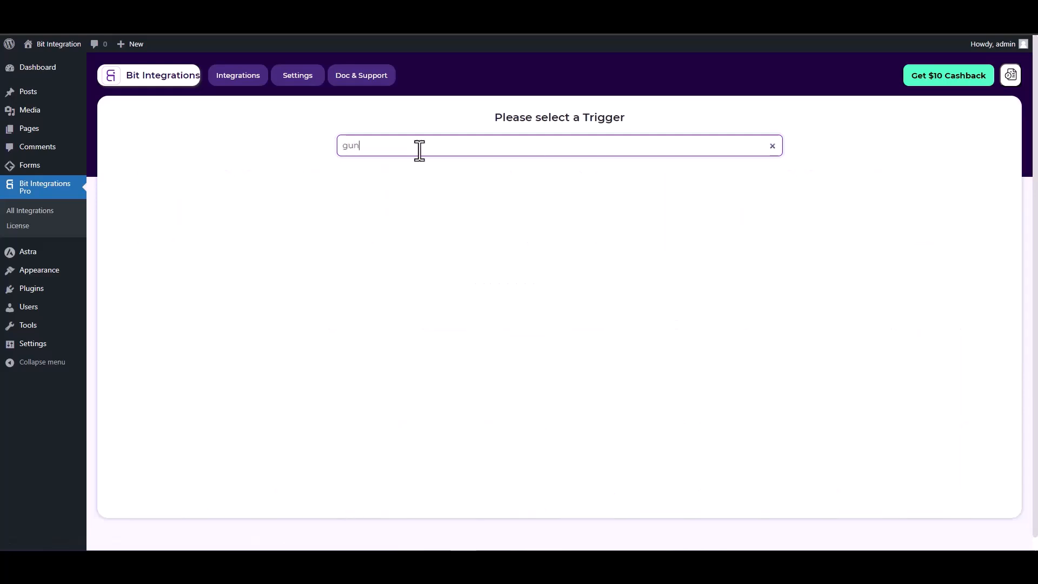
{"action": "key", "text": "BackSpace"}
{"action": "type", "text": "t"}
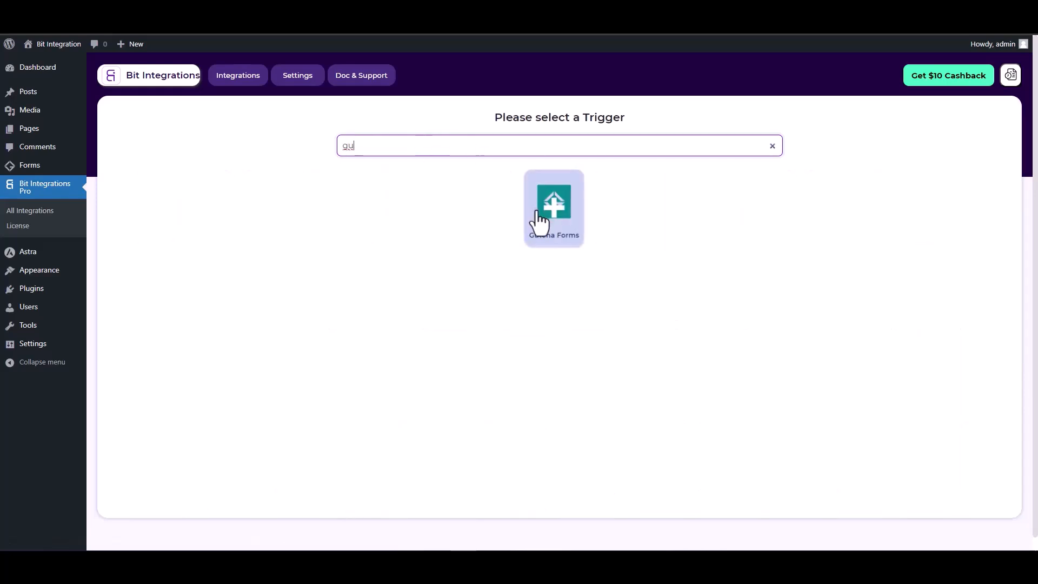
{"action": "left_click", "coordinate": [542, 216]}
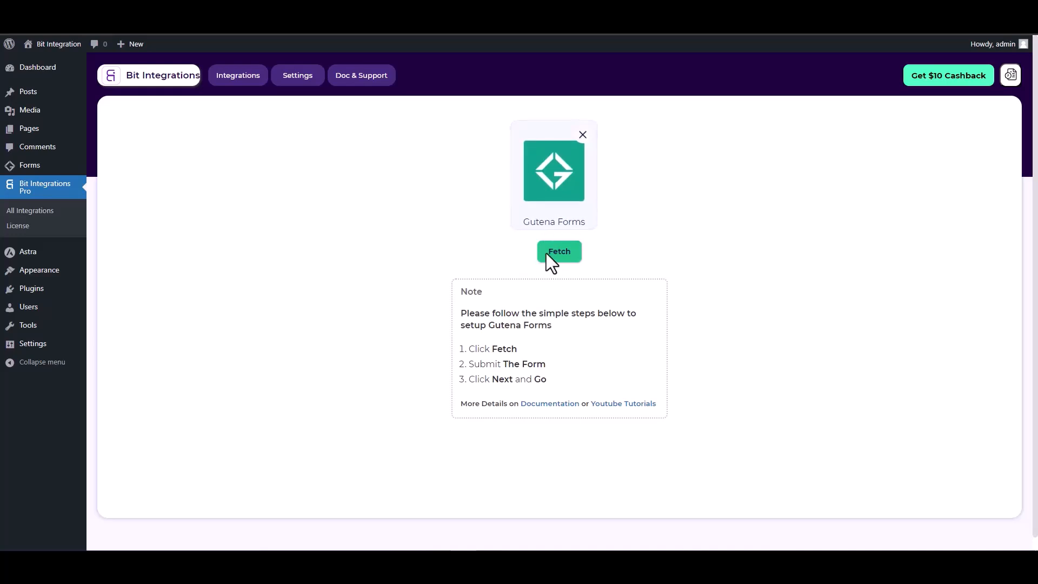
{"action": "left_click", "coordinate": [562, 253]}
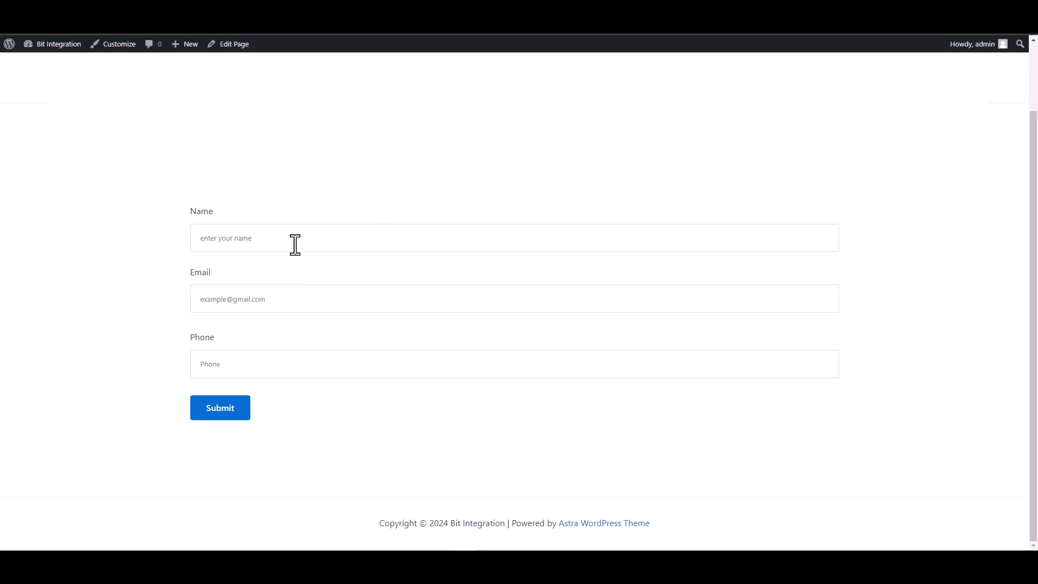
- Submit the front-end Gutena form with a test name, e-mail address and phone number
{"action": "left_click", "coordinate": [294, 243]}
{"action": "type", "text": "test"}
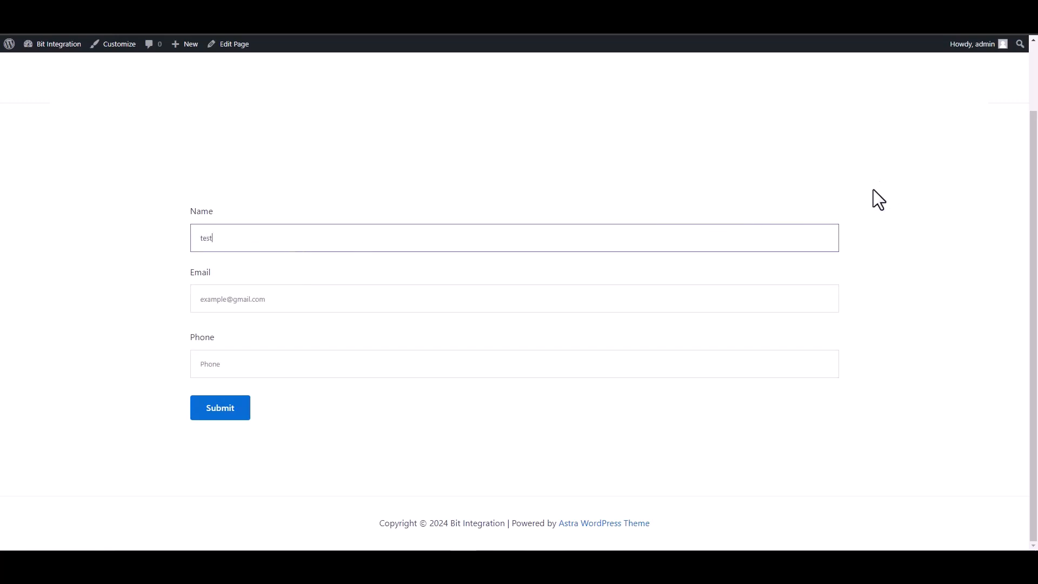
{"action": "left_click", "coordinate": [822, 299]}
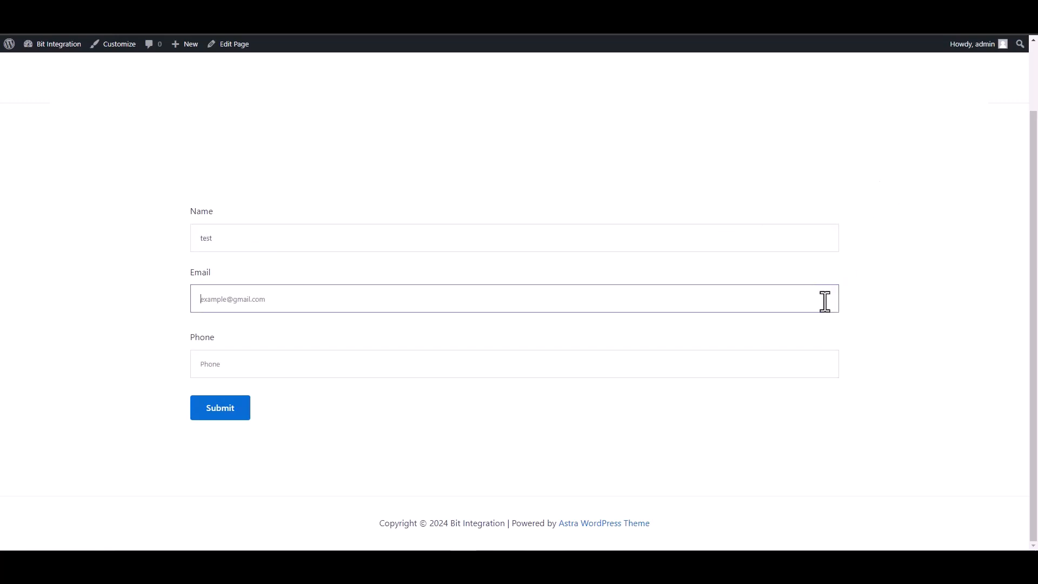
{"action": "type", "text": "test"}
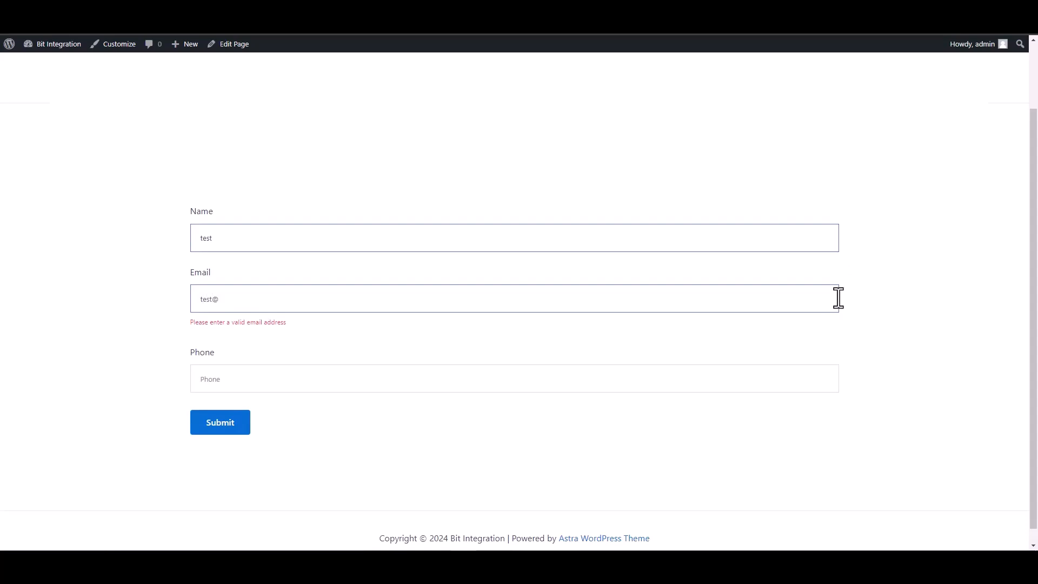
{"action": "type", "text": "@test.com"}
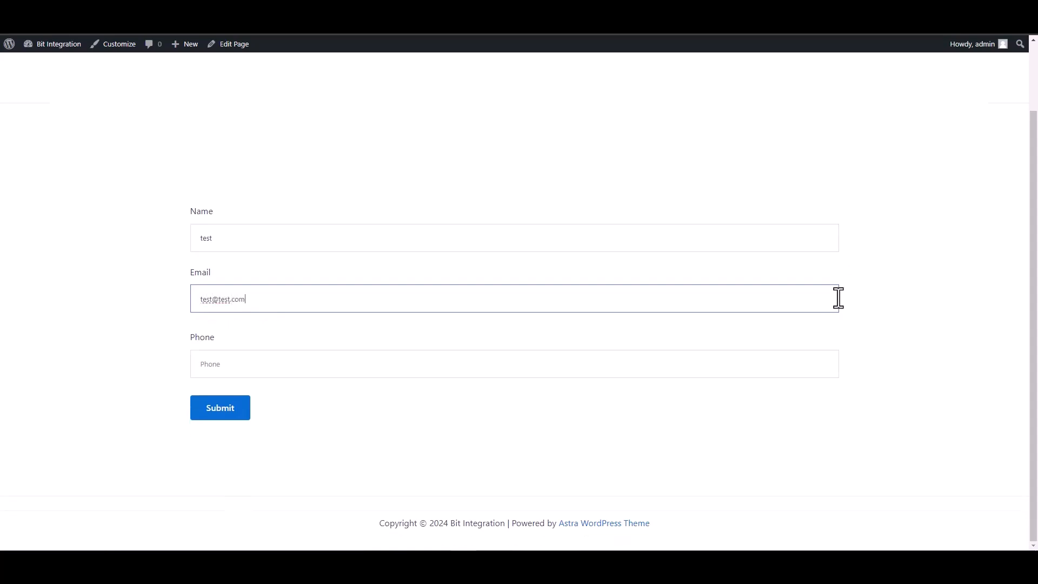
{"action": "left_click", "coordinate": [789, 364]}
{"action": "type", "text": "1234567"}
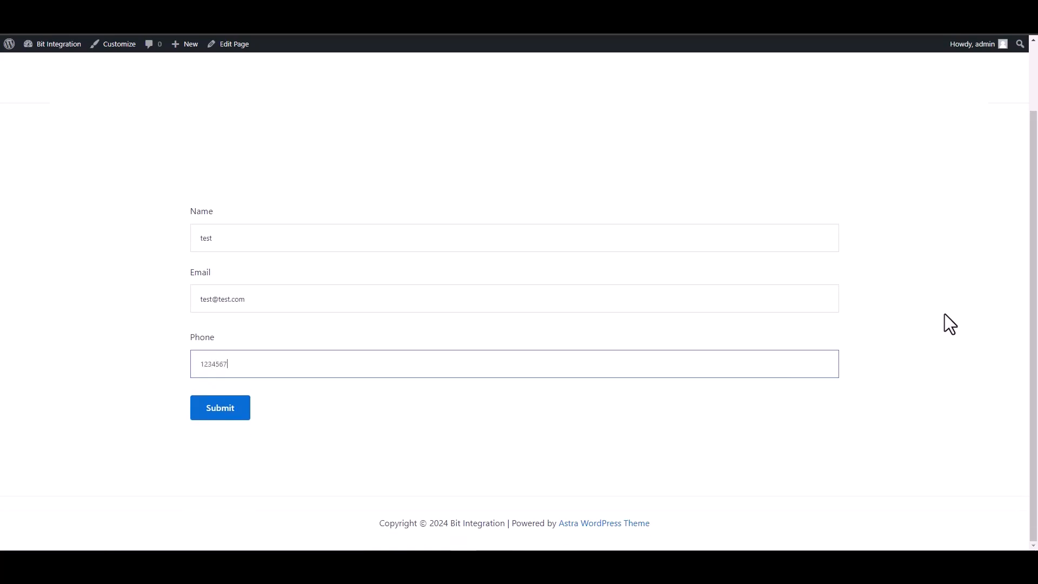
{"action": "left_click", "coordinate": [217, 411]}
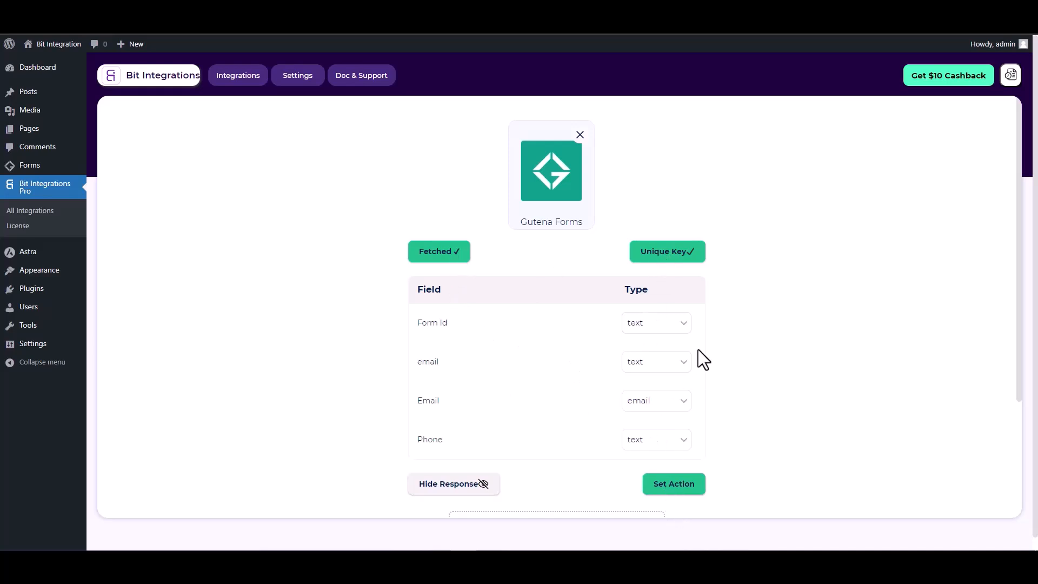
- Search 'zoho', choose Zoho Sheet as the action, and select the zoho.com data center
{"action": "scroll", "coordinate": [699, 351], "scroll_direction": "down", "scroll_amount": 1}
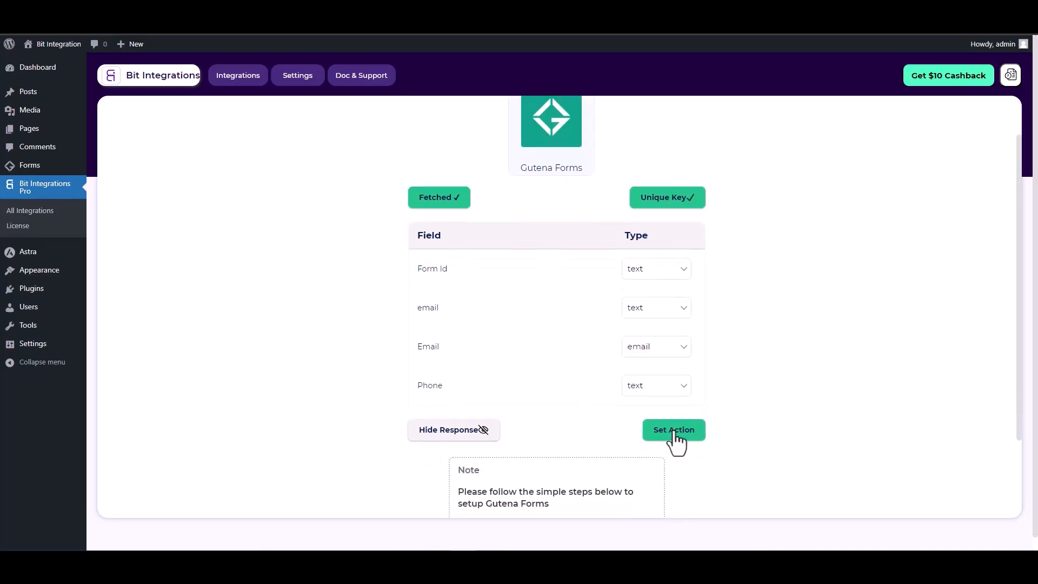
{"action": "left_click", "coordinate": [677, 435]}
{"action": "type", "text": "zoho"}
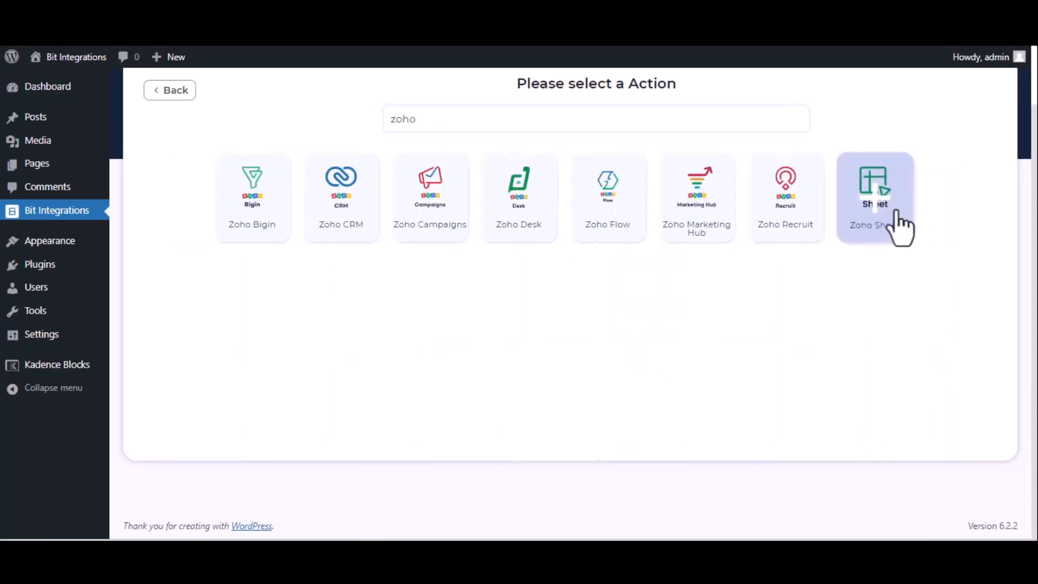
{"action": "left_click", "coordinate": [897, 216]}
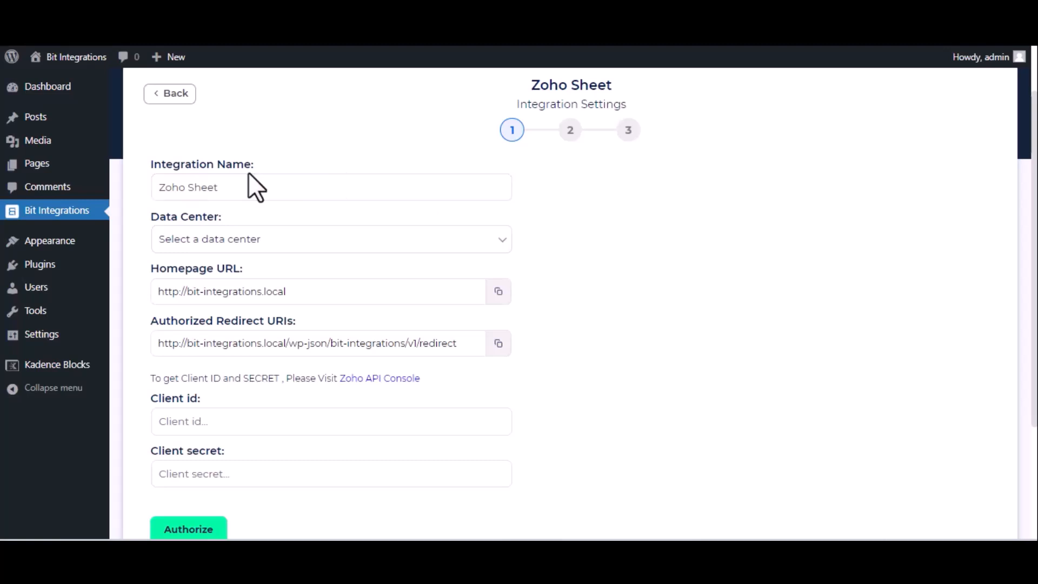
{"action": "left_click", "coordinate": [310, 247]}
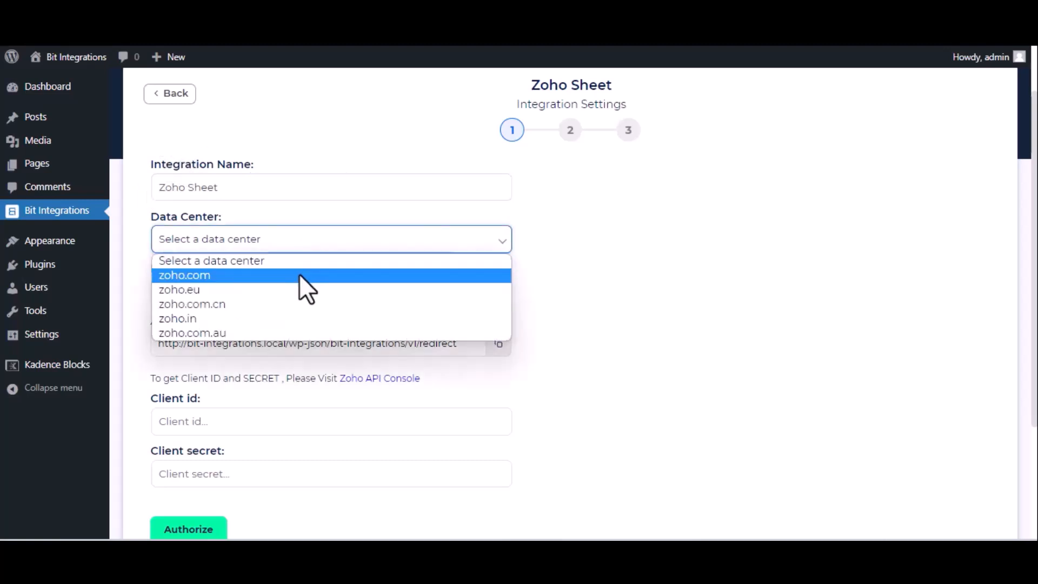
{"action": "left_click", "coordinate": [300, 273]}
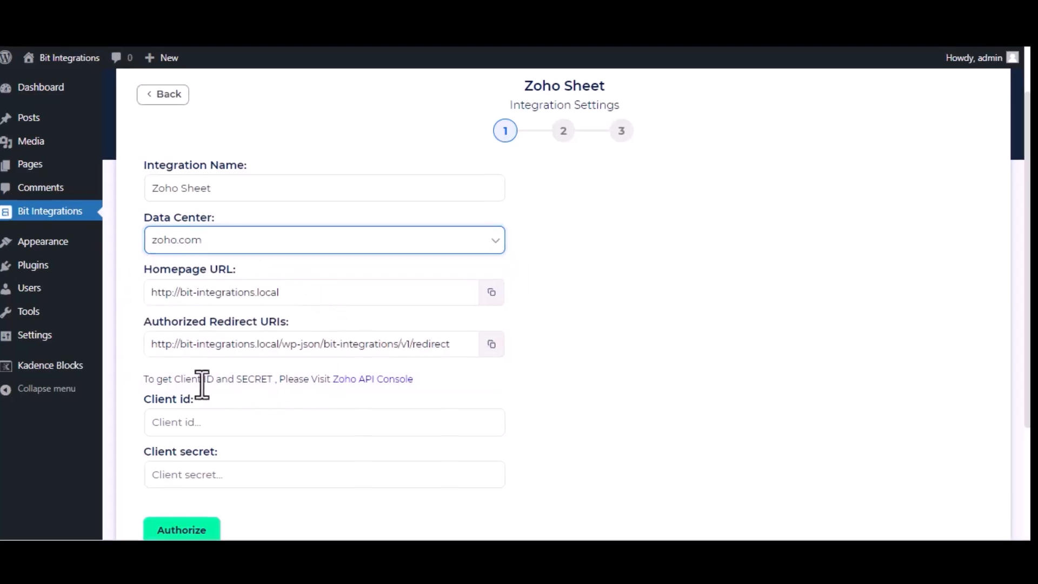
- Register a server-based 'Bit Integrations' client in Zoho API Console with the site's homepage URL and redirect URI
{"action": "left_click", "coordinate": [386, 380]}
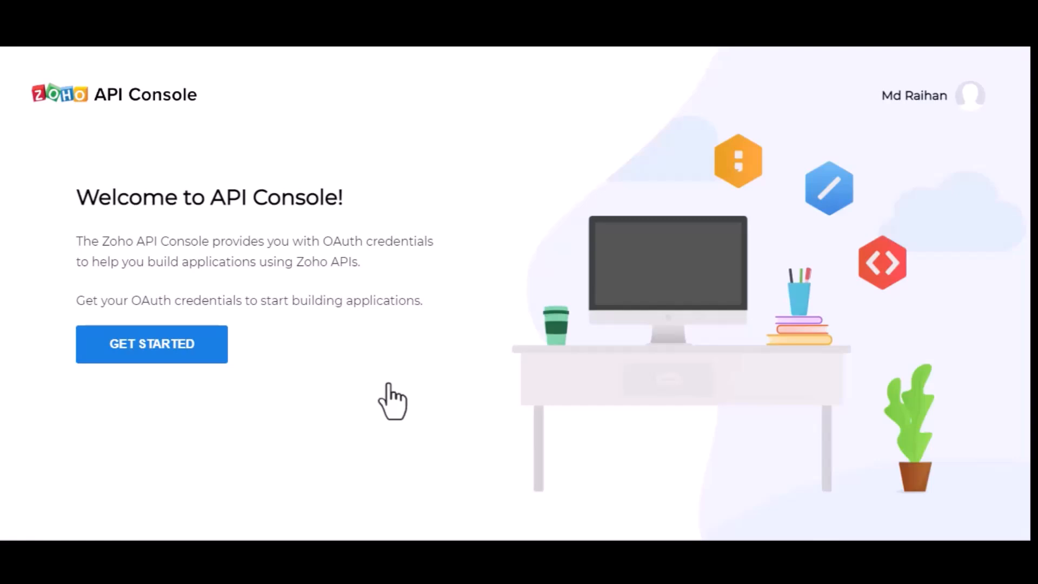
{"action": "left_click", "coordinate": [130, 342]}
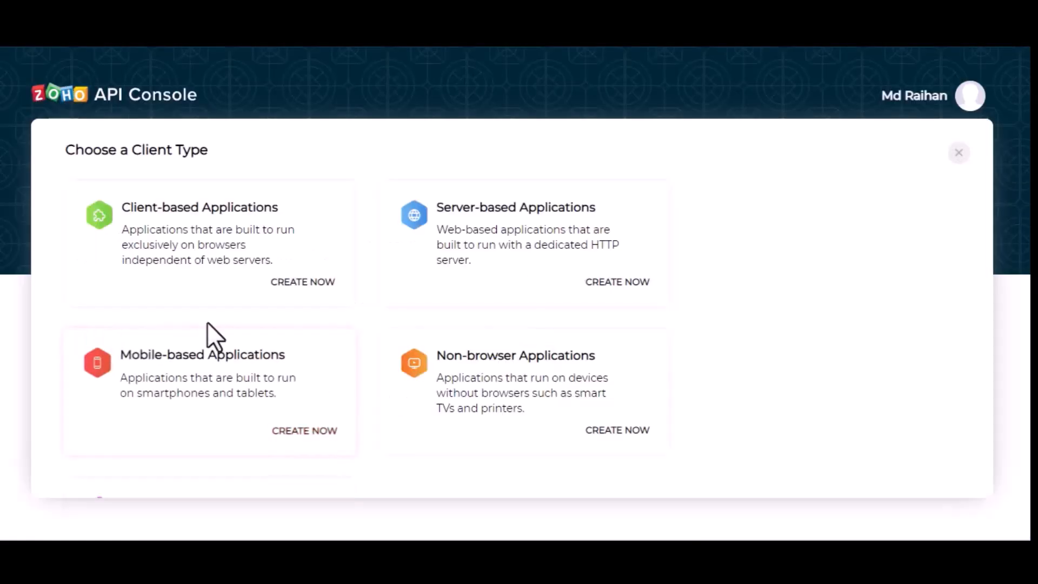
{"action": "left_click", "coordinate": [531, 224]}
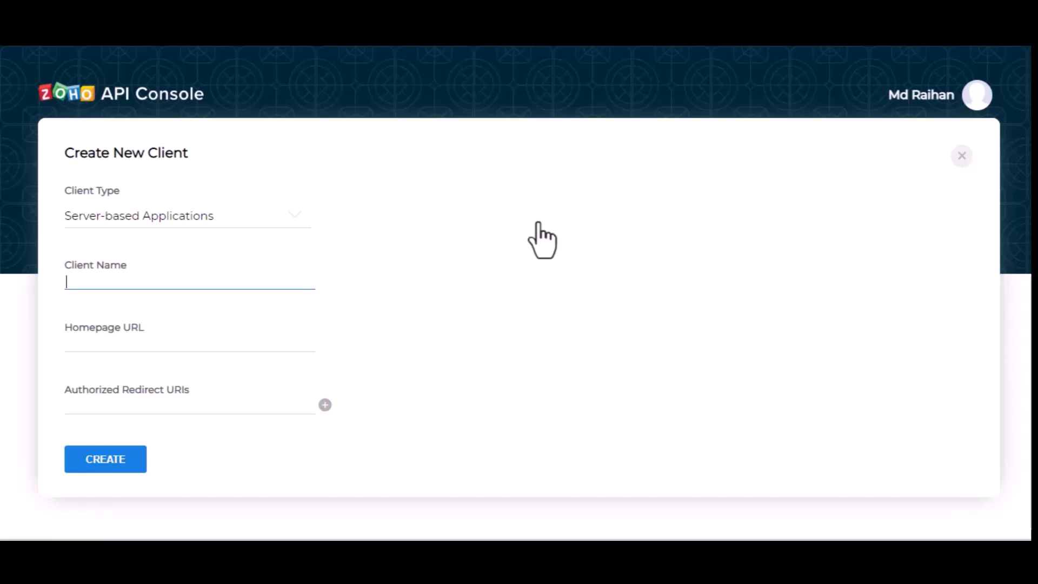
{"action": "type", "text": "Bit Integr"}
{"action": "key", "text": "BackSpace"}
{"action": "type", "text": "grtions"}
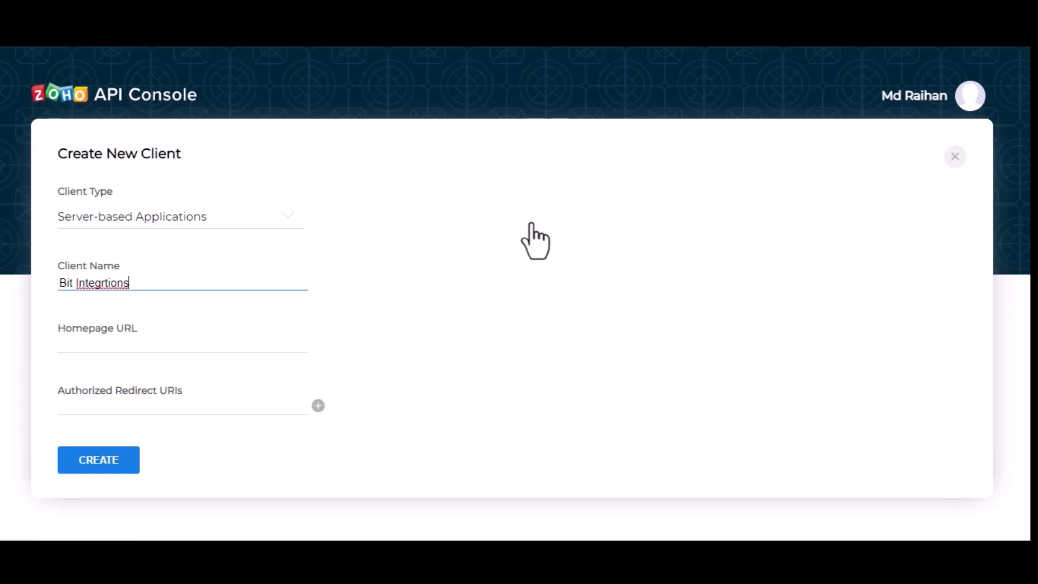
{"action": "type", "text": "a"}
{"action": "left_click", "coordinate": [181, 347]}
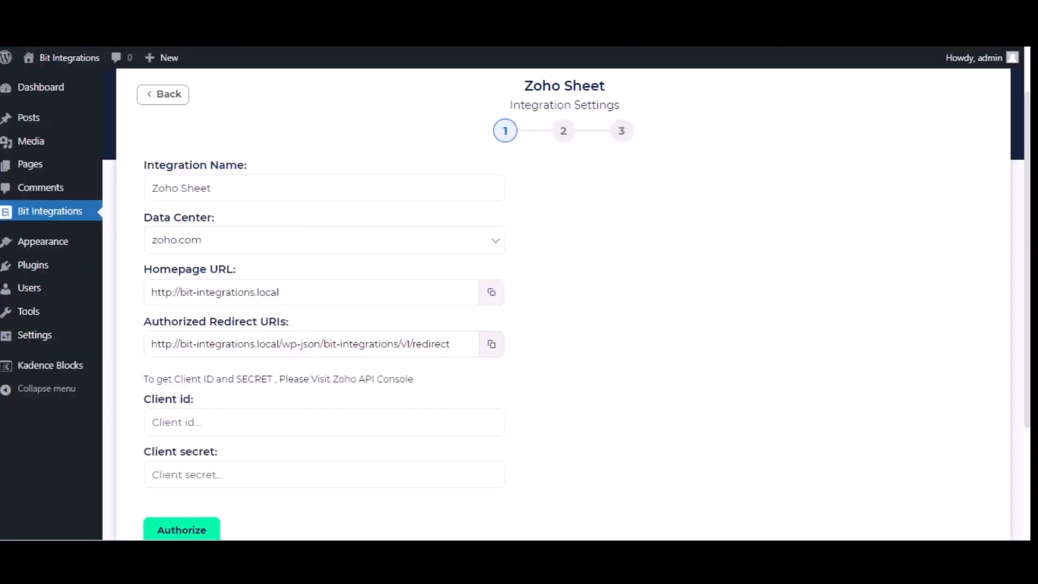
{"action": "left_click", "coordinate": [492, 292]}
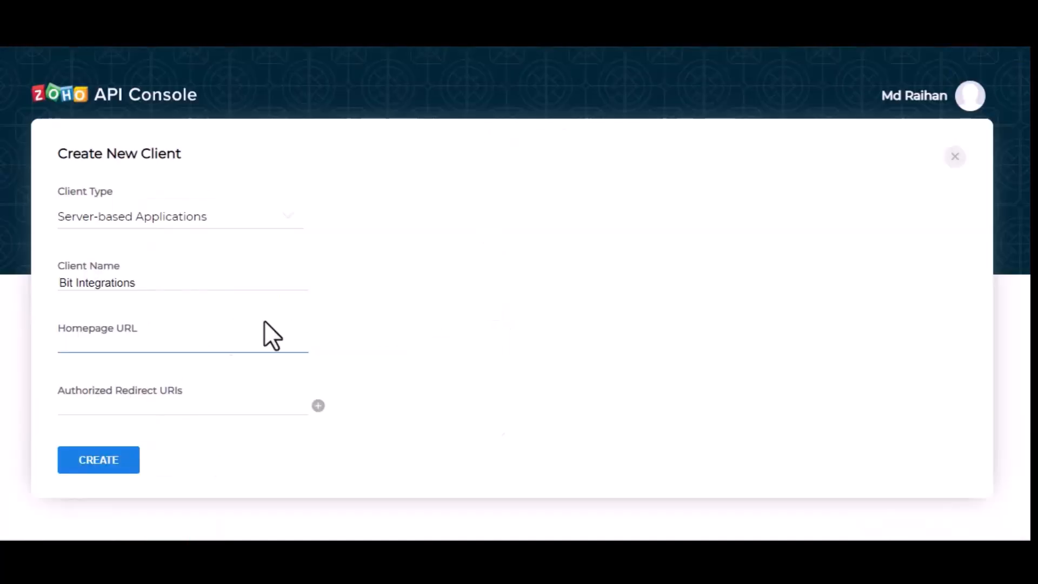
{"action": "key", "text": "ctrl+v"}
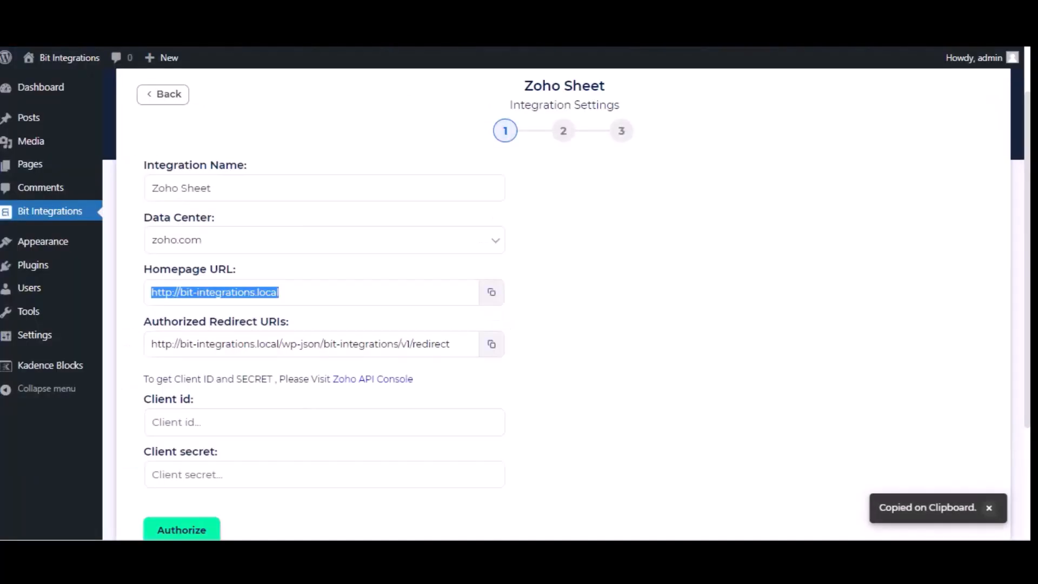
{"action": "left_click", "coordinate": [492, 344]}
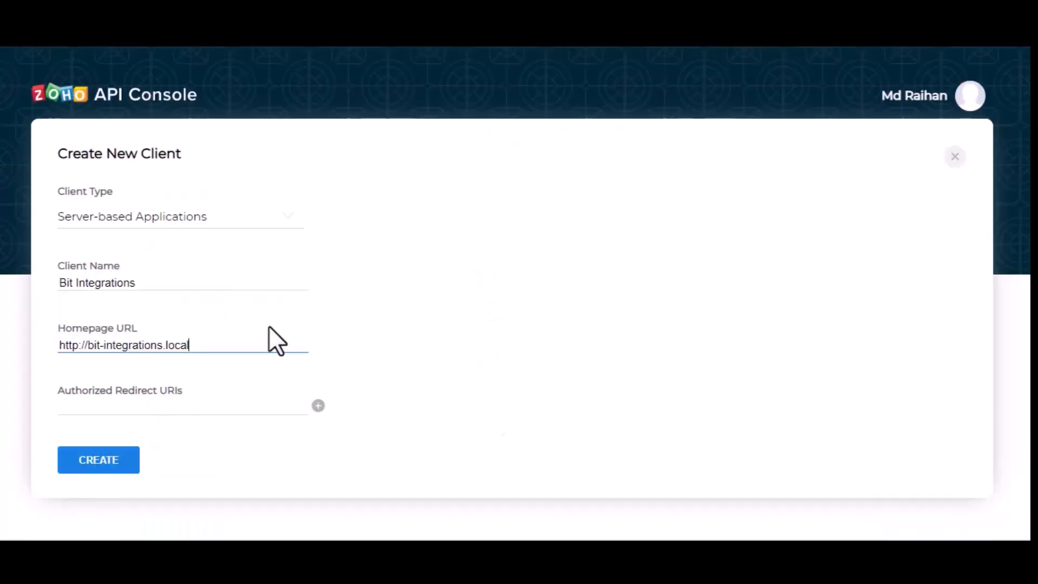
{"action": "left_click", "coordinate": [211, 411]}
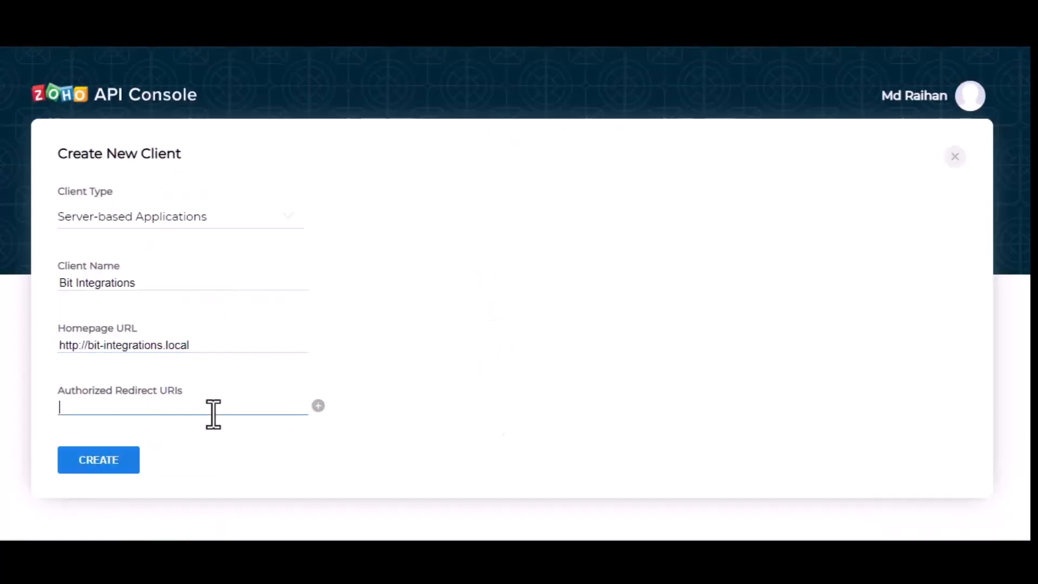
{"action": "key", "text": "ctrl+v"}
{"action": "left_click", "coordinate": [114, 471]}
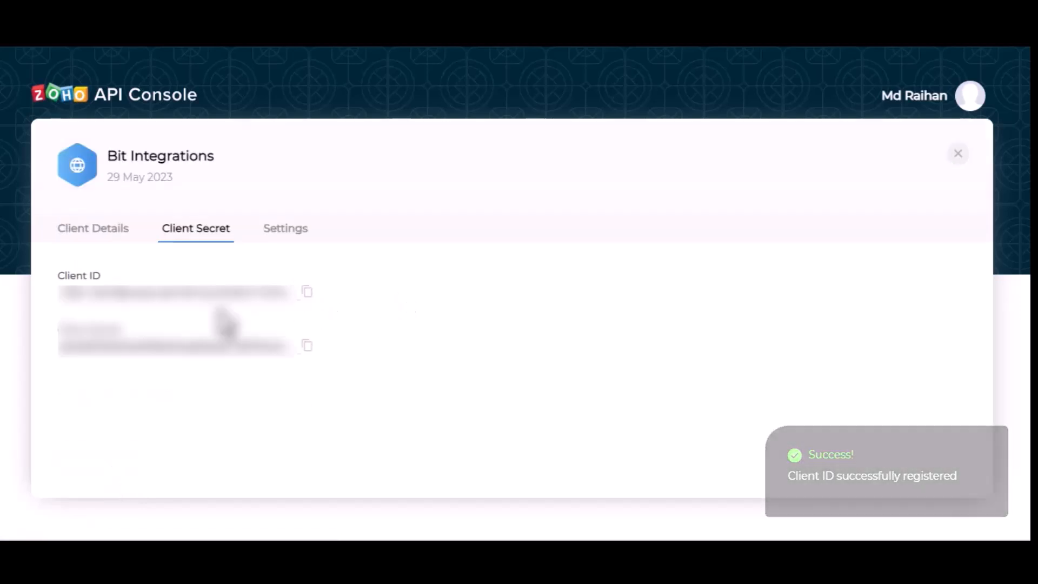
- Copy the new client's ID and secret into the Zoho Sheet Client id and Client secret fields
{"action": "left_click", "coordinate": [307, 292]}
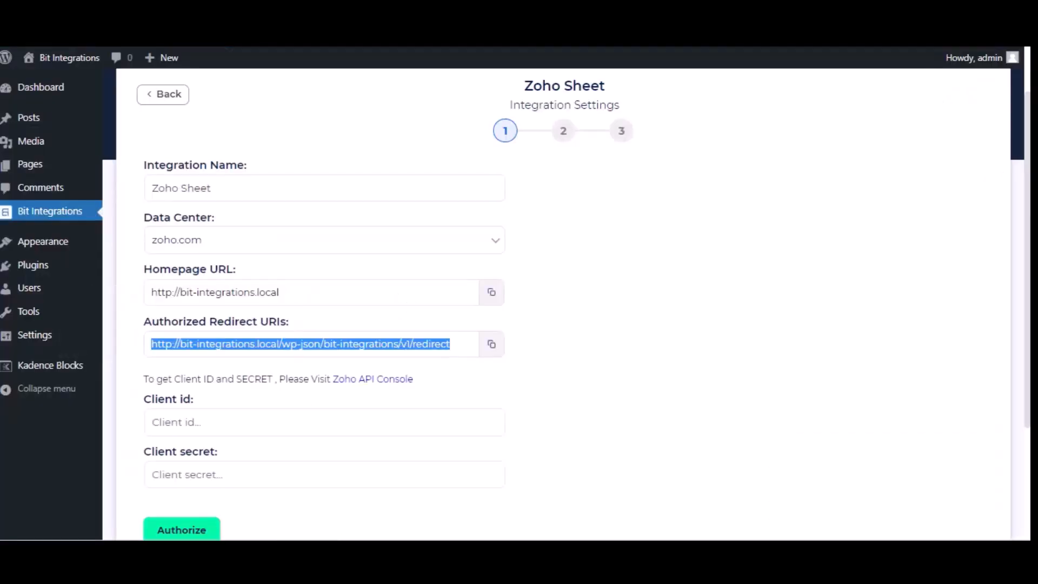
{"action": "left_click", "coordinate": [331, 424]}
{"action": "key", "text": "ctrl+v"}
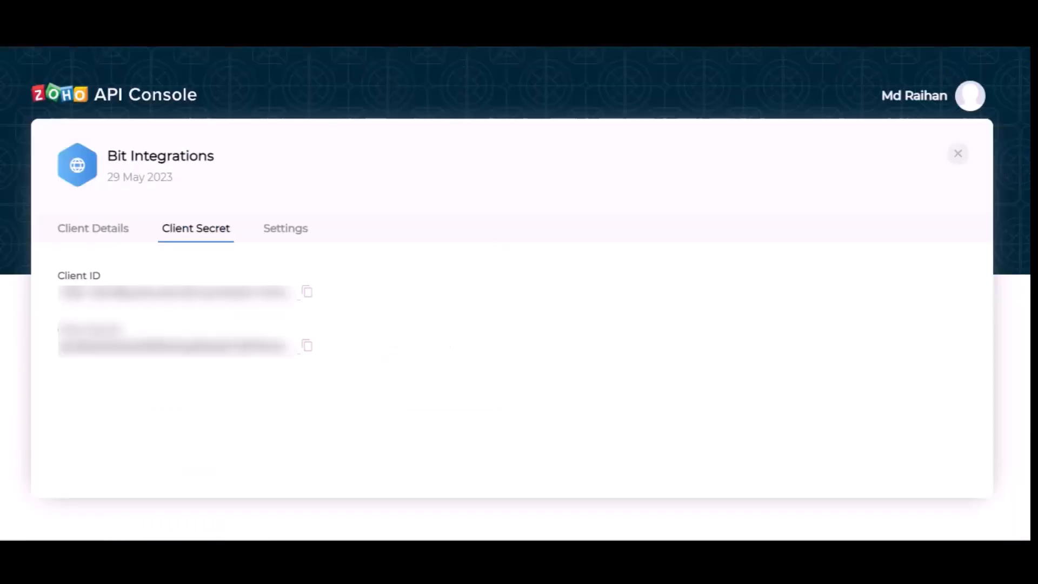
{"action": "left_click", "coordinate": [307, 346]}
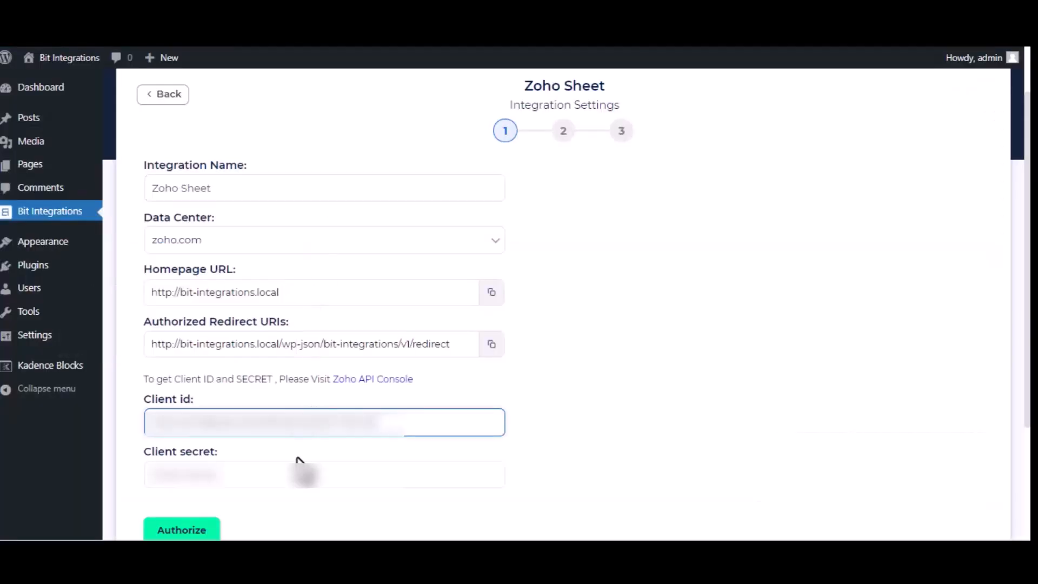
{"action": "left_click", "coordinate": [301, 462]}
{"action": "key", "text": "ctrl+v"}
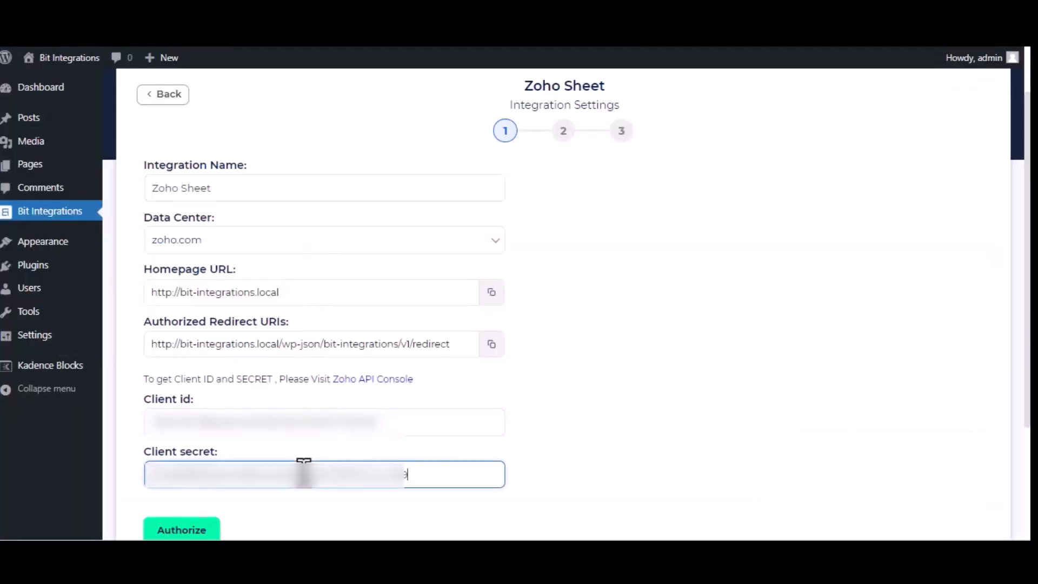
- Authorize the Zoho Sheet connection and accept Zoho's spreadsheet access request
{"action": "left_click", "coordinate": [201, 530]}
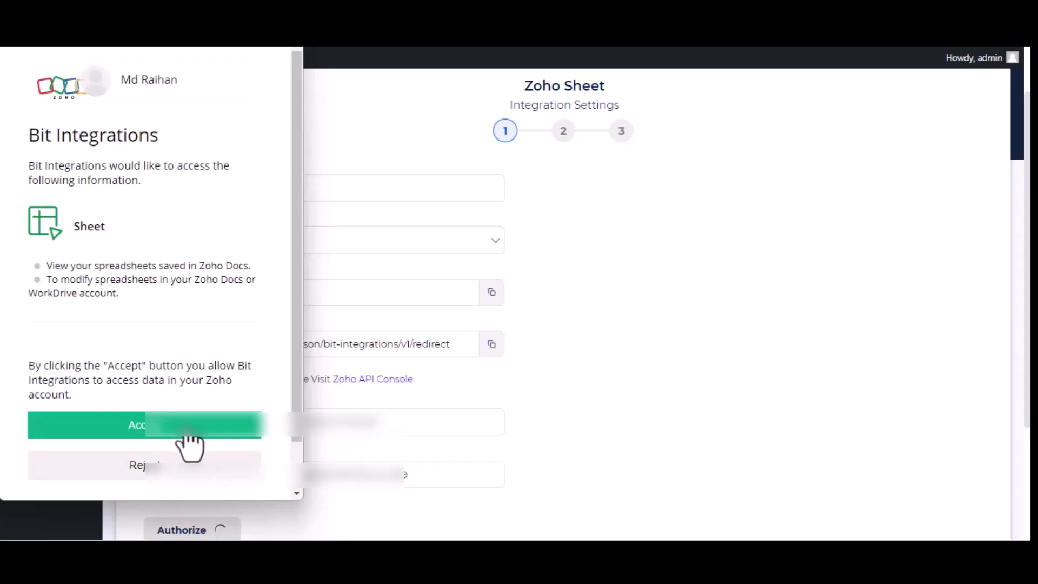
{"action": "left_click", "coordinate": [189, 427]}
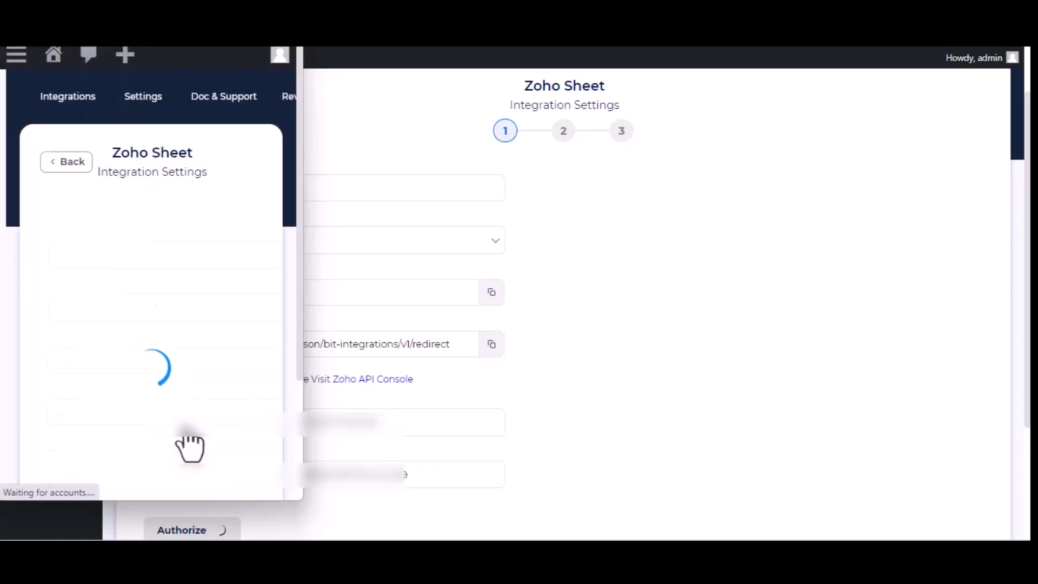
{"action": "scroll", "coordinate": [725, 346], "scroll_direction": "down", "scroll_amount": 3}
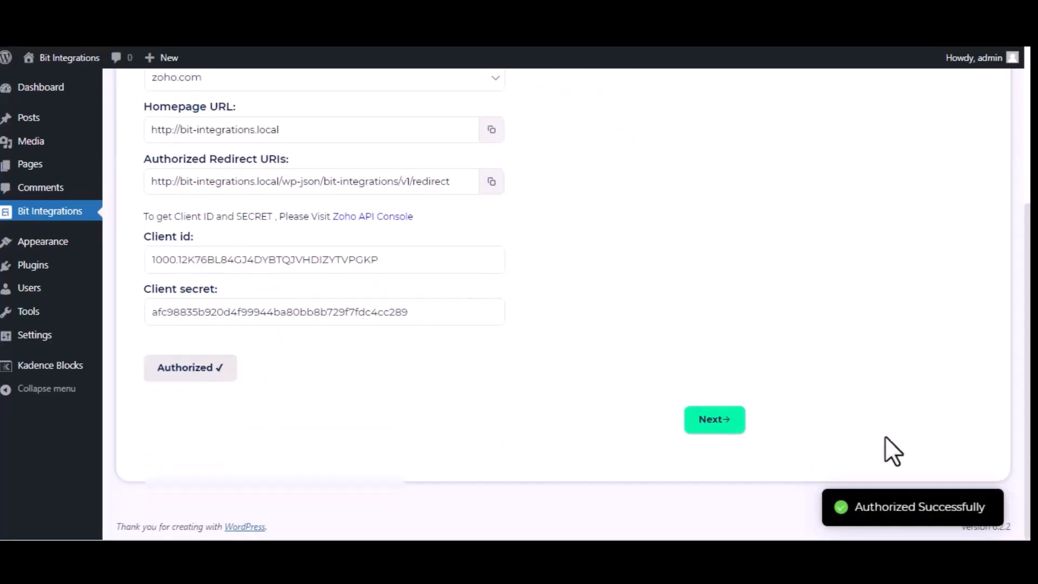
- Select the Bit Integrations workbook and Sheet1 as the target worksheet
{"action": "left_click", "coordinate": [700, 426]}
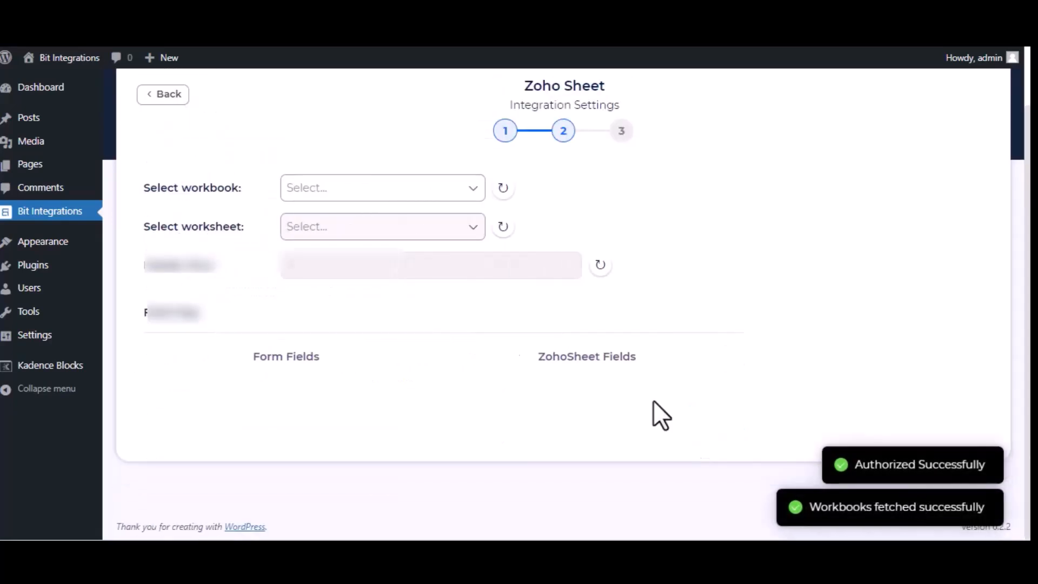
{"action": "left_click", "coordinate": [374, 188]}
{"action": "left_click", "coordinate": [372, 216]}
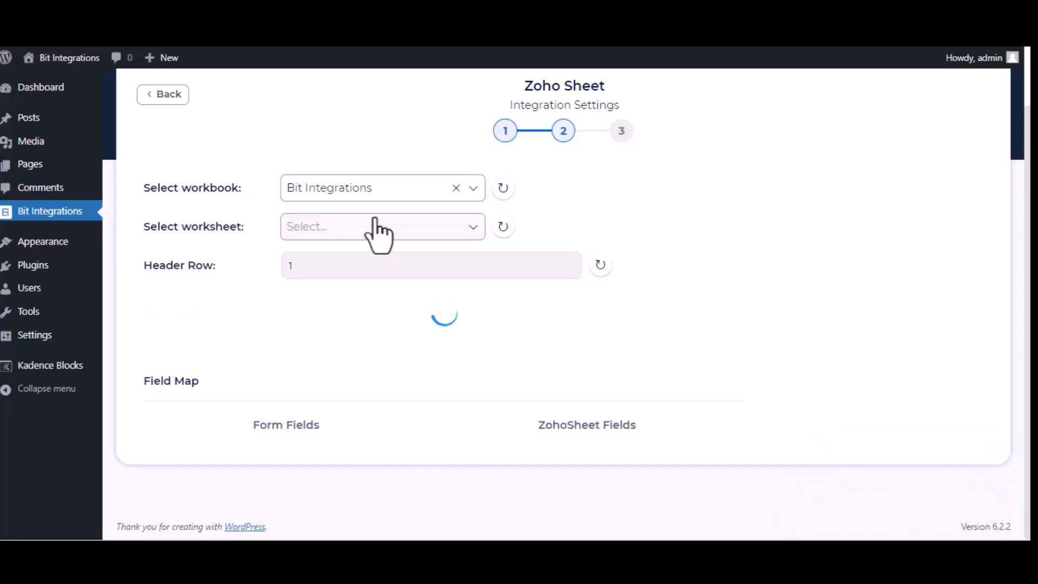
{"action": "left_click", "coordinate": [386, 232]}
{"action": "left_click", "coordinate": [370, 258]}
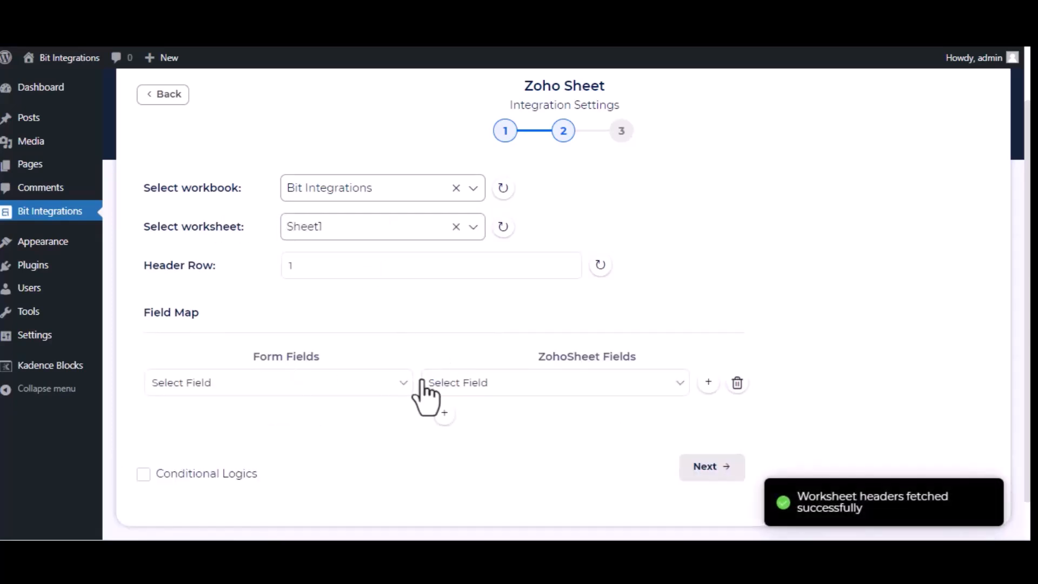
- Map the form's Name, Email and Phone fields to the sheet's Name, Email and Phone columns
{"action": "left_click", "coordinate": [309, 384]}
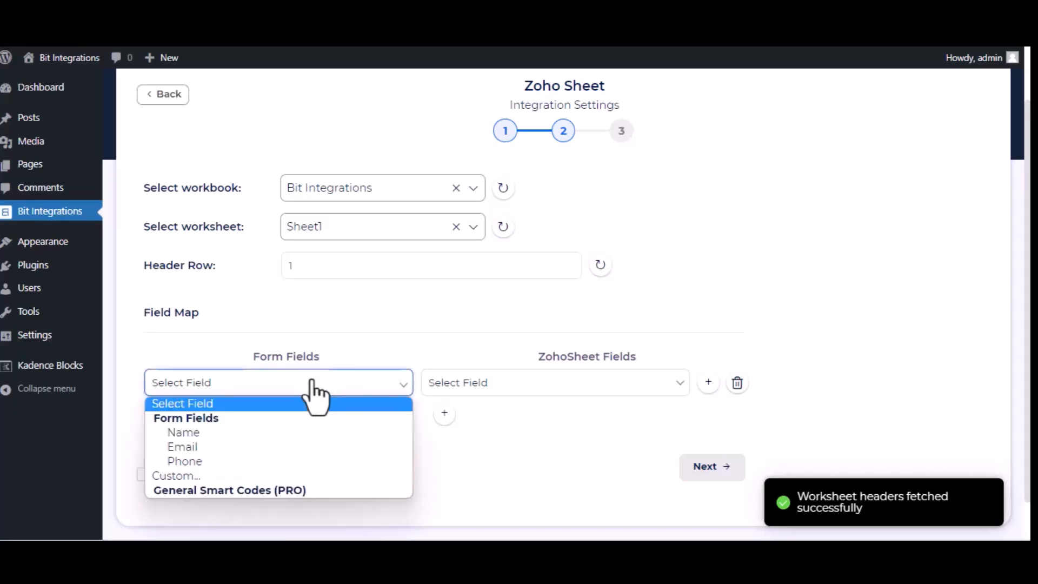
{"action": "left_click", "coordinate": [293, 431]}
{"action": "left_click", "coordinate": [502, 385]}
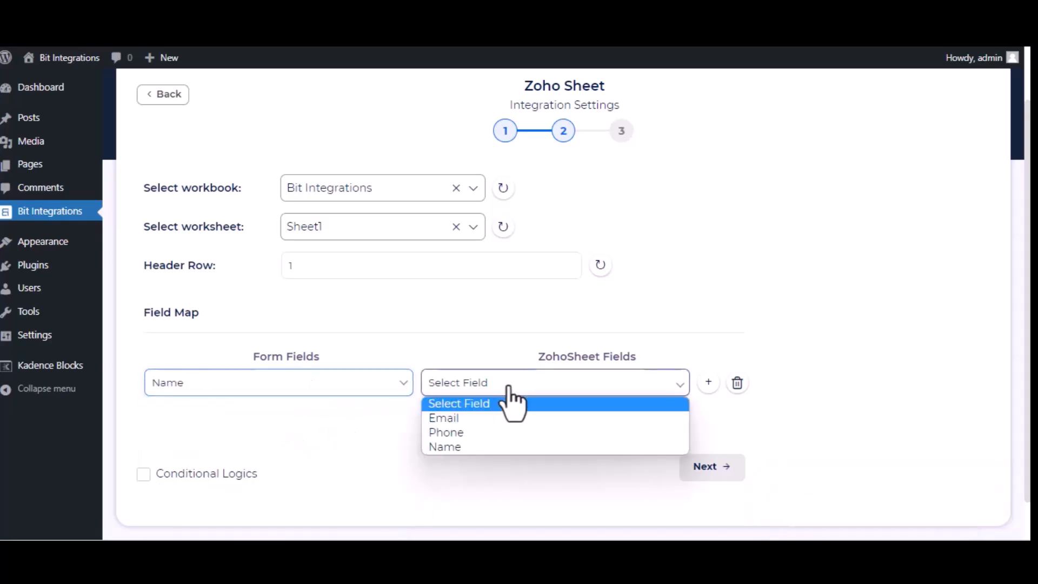
{"action": "left_click", "coordinate": [508, 446]}
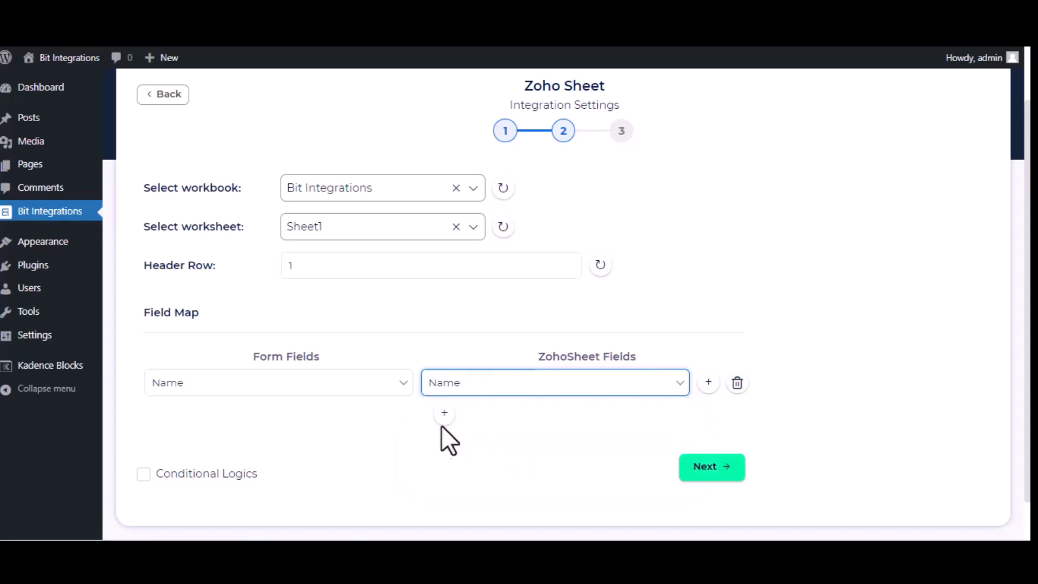
{"action": "left_click", "coordinate": [445, 414]}
{"action": "left_click", "coordinate": [340, 424]}
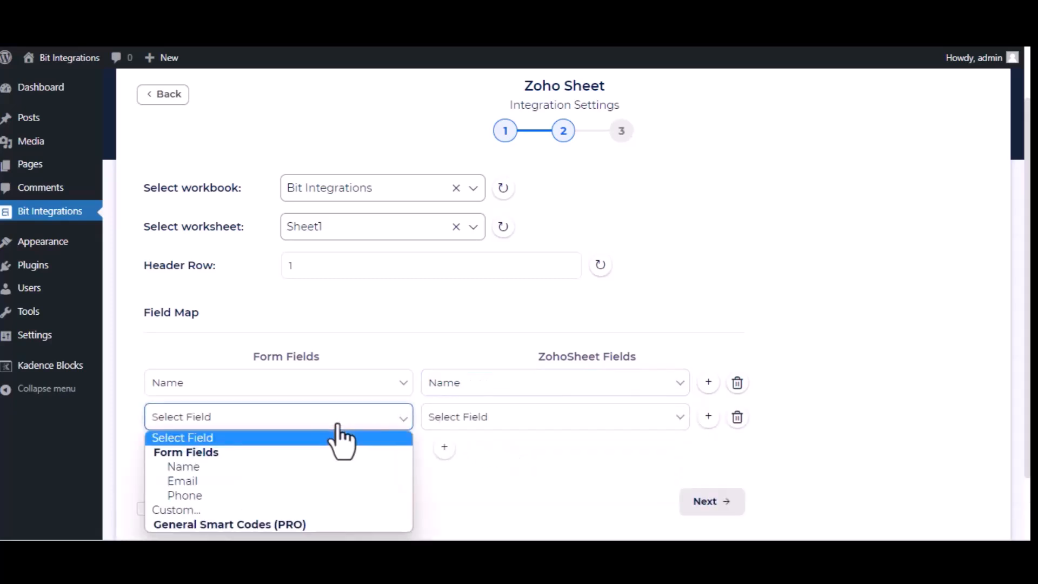
{"action": "left_click", "coordinate": [323, 482]}
{"action": "left_click", "coordinate": [628, 417]}
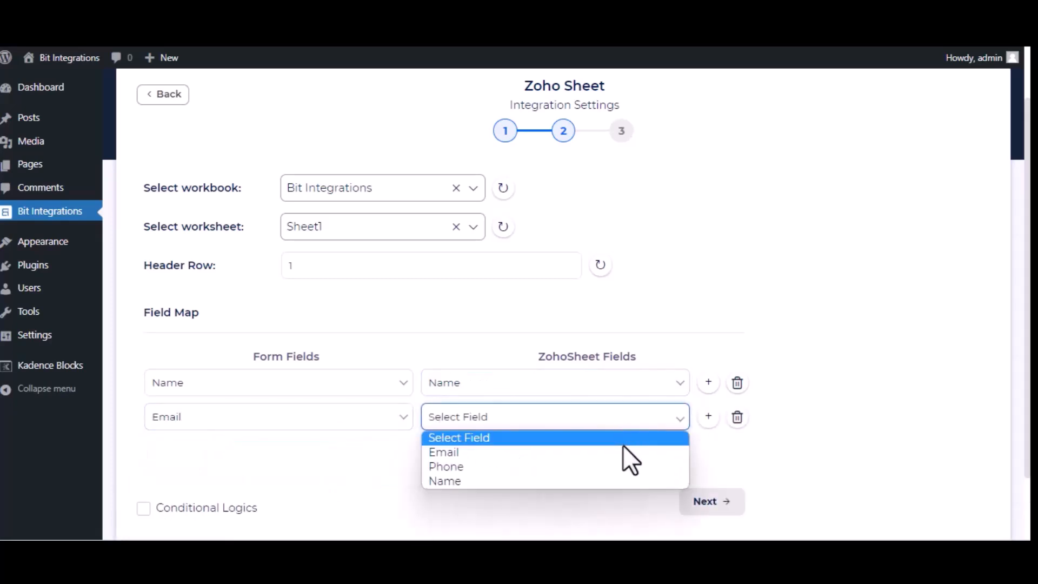
{"action": "left_click", "coordinate": [629, 454]}
{"action": "left_click", "coordinate": [443, 449]}
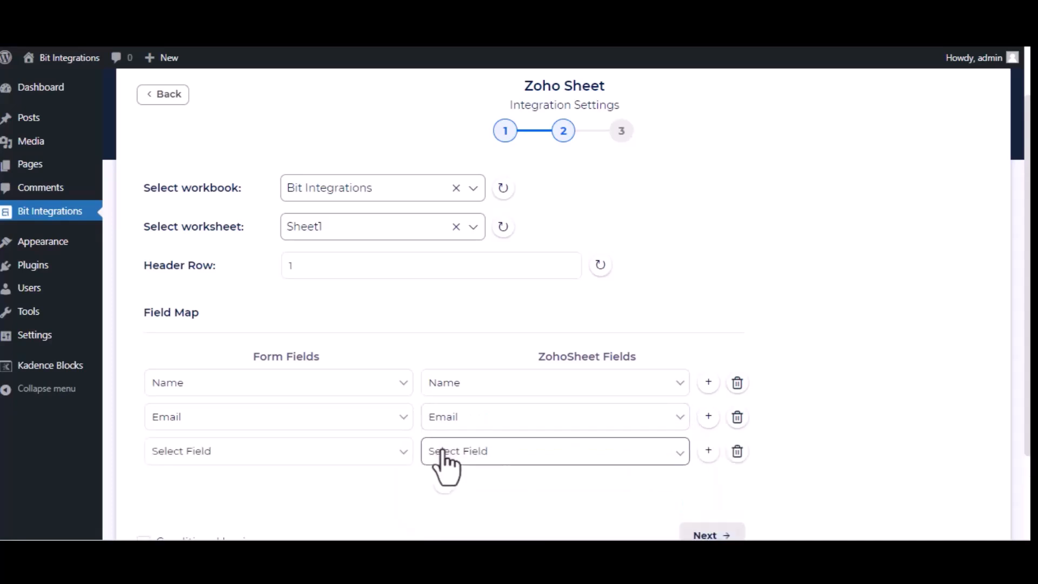
{"action": "left_click", "coordinate": [324, 458]}
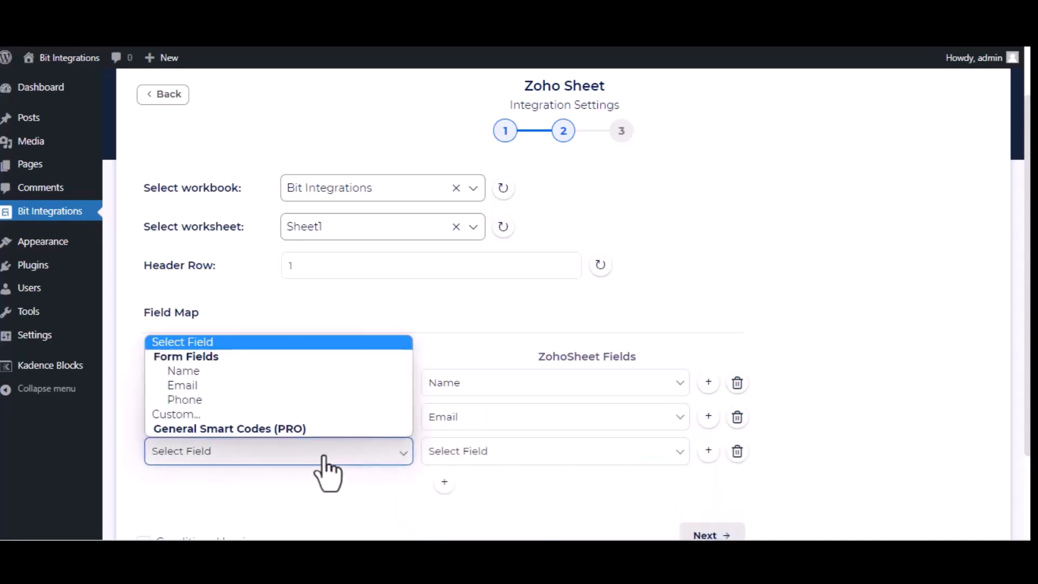
{"action": "left_click", "coordinate": [273, 401]}
{"action": "left_click", "coordinate": [562, 460]}
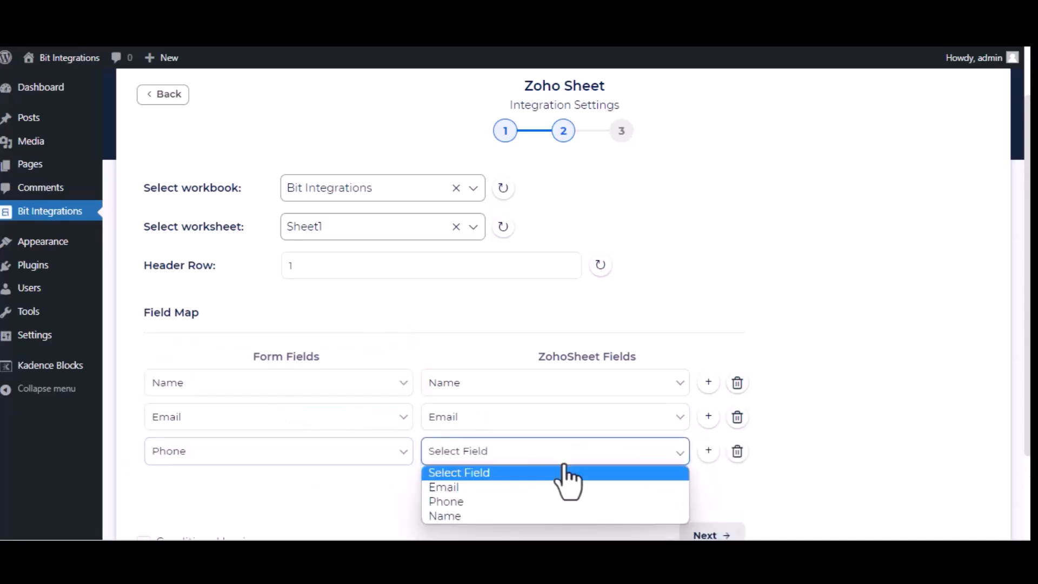
{"action": "left_click", "coordinate": [515, 501]}
- Proceed to the final step and Finish & Save the integration
{"action": "scroll", "coordinate": [516, 518], "scroll_direction": "down", "scroll_amount": 2}
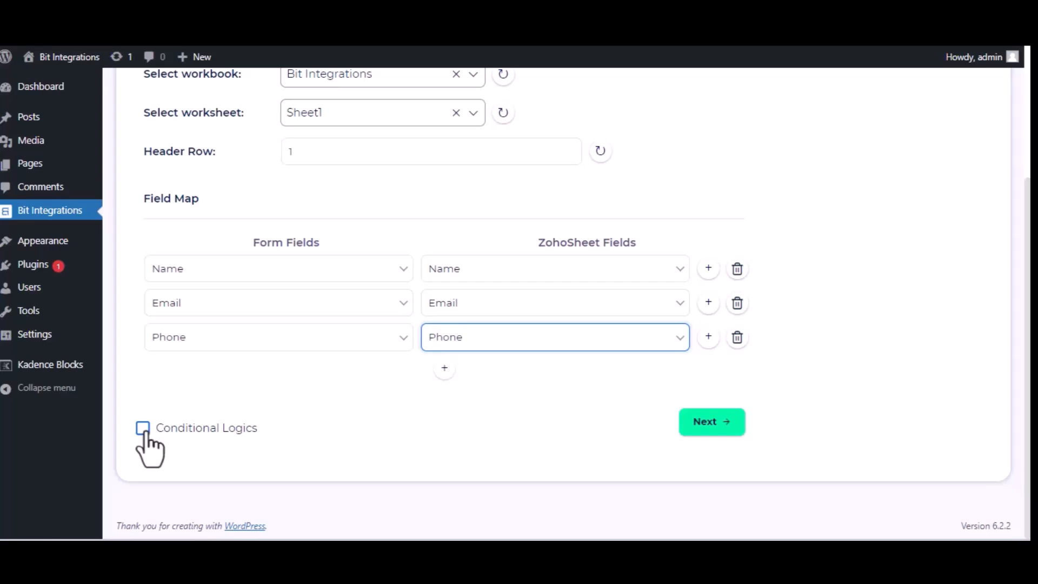
{"action": "left_click", "coordinate": [695, 424]}
{"action": "left_click", "coordinate": [569, 249]}
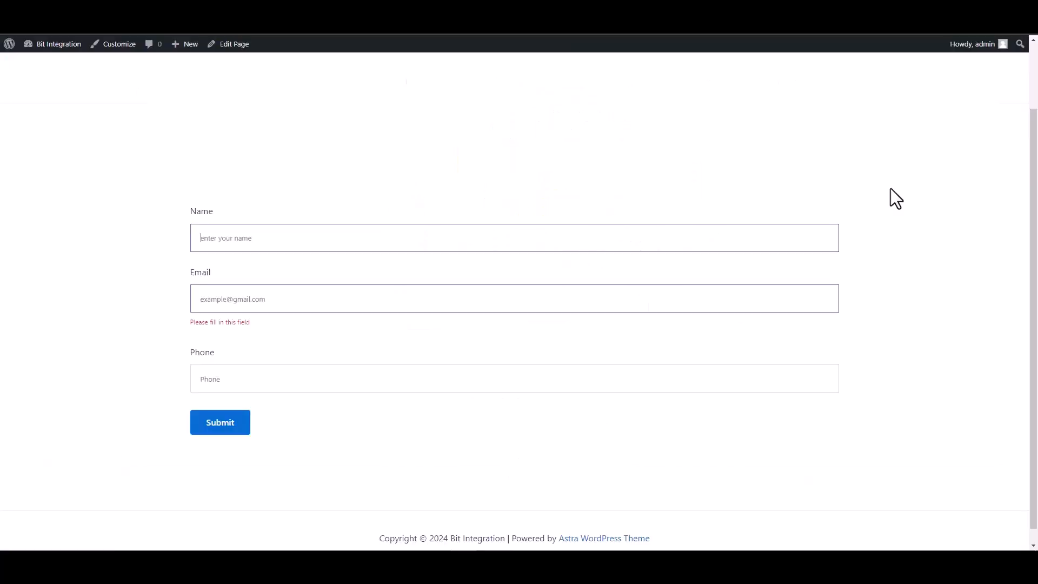
- Submit a front-end entry with a name, support e-mail and phone, then confirm it as row 2 in Zoho Sheet
{"action": "type", "text": "Bit Integrations"}
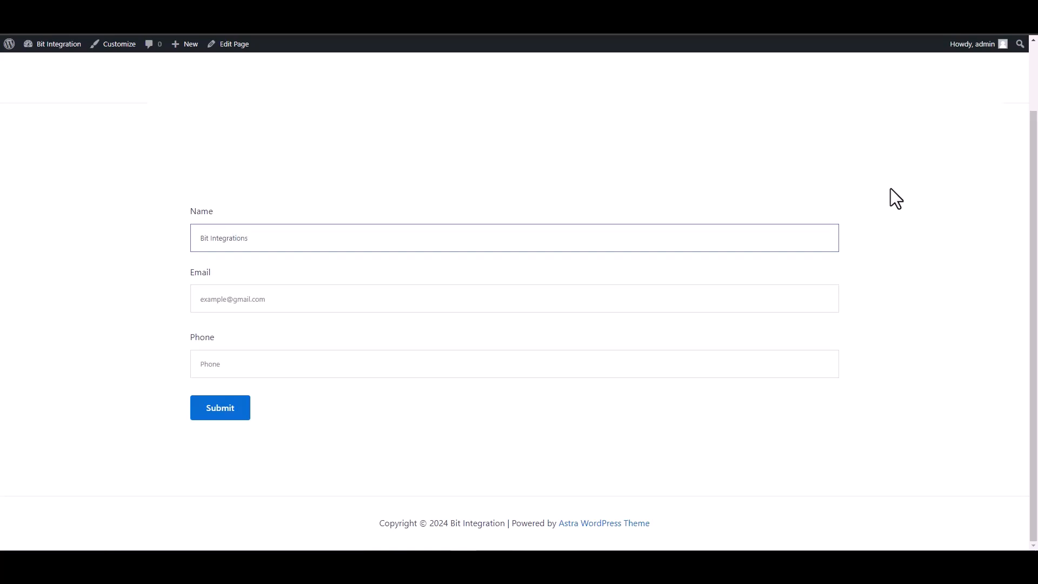
{"action": "left_click", "coordinate": [816, 297]}
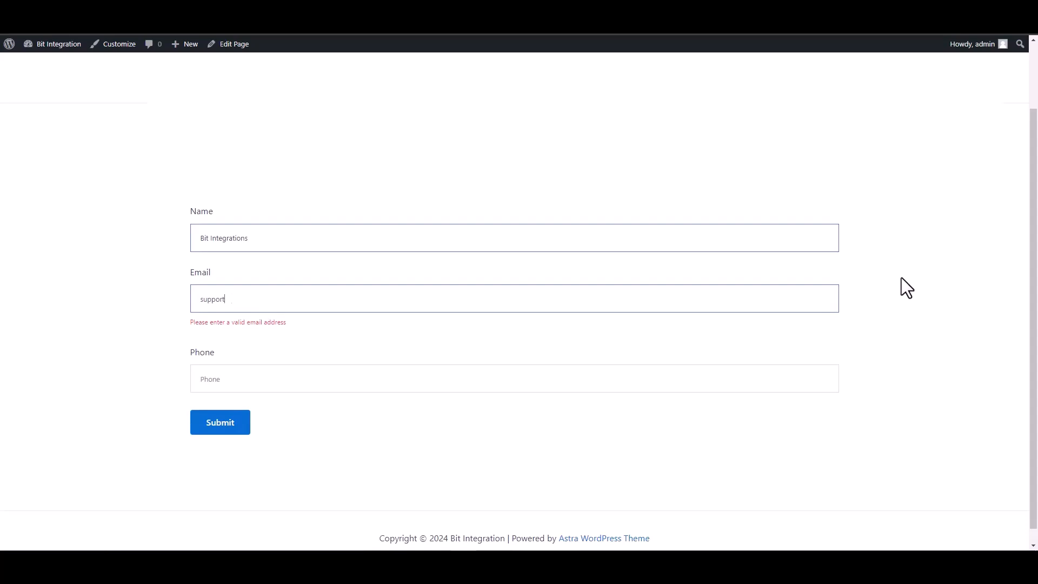
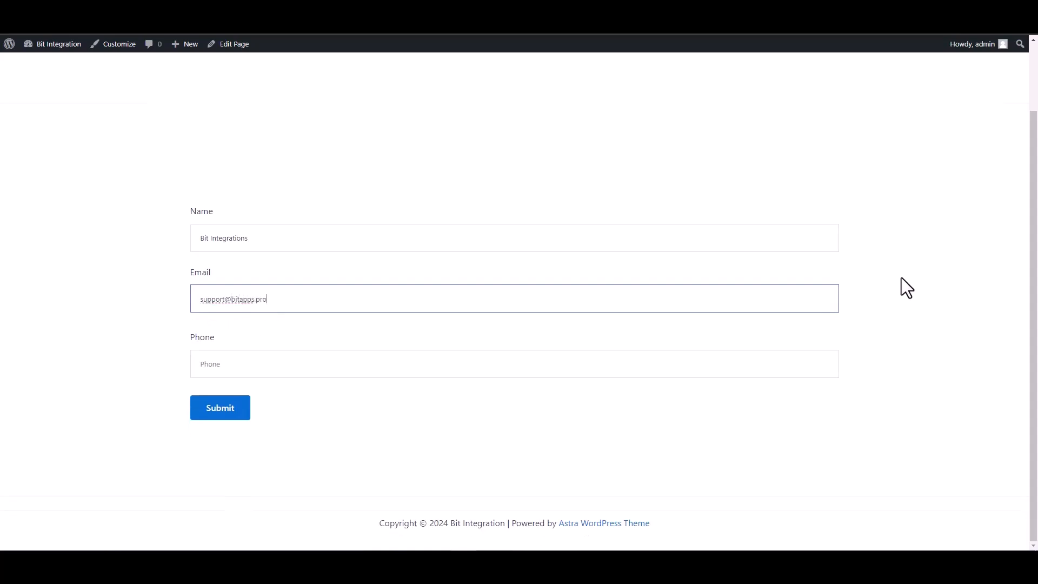
{"action": "left_click", "coordinate": [782, 360]}
{"action": "type", "text": "444555666"}
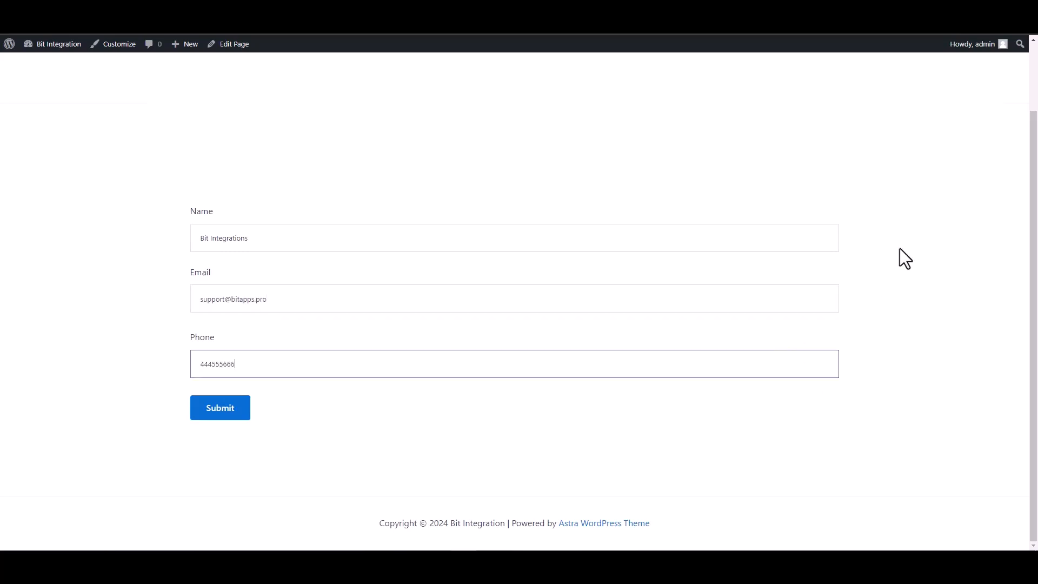
{"action": "left_click", "coordinate": [226, 416]}
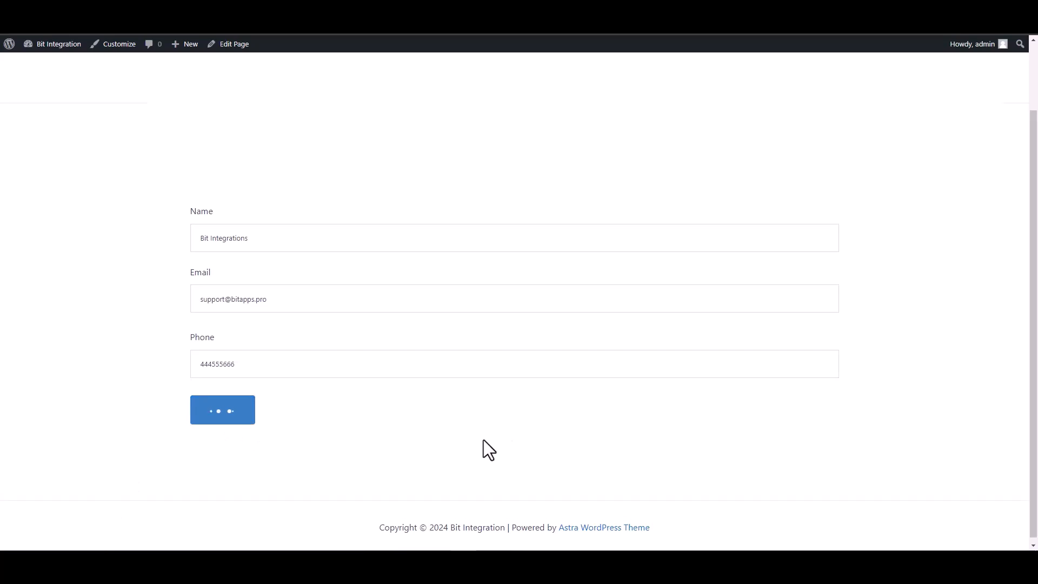
{"action": "left_click_drag", "start_coordinate": [271, 448], "coordinate": [128, 455]}
{"action": "left_click", "coordinate": [151, 414]}
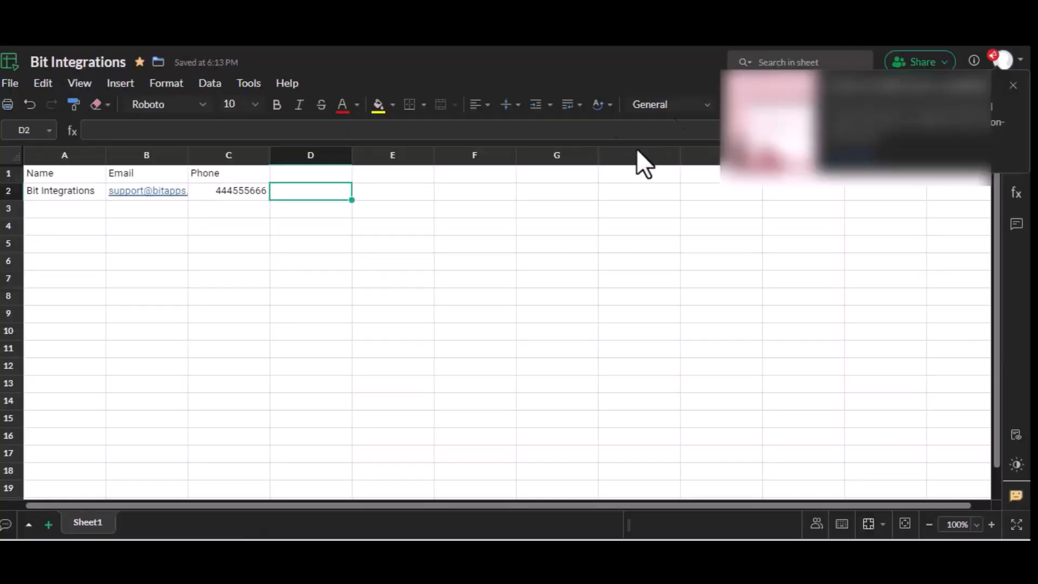